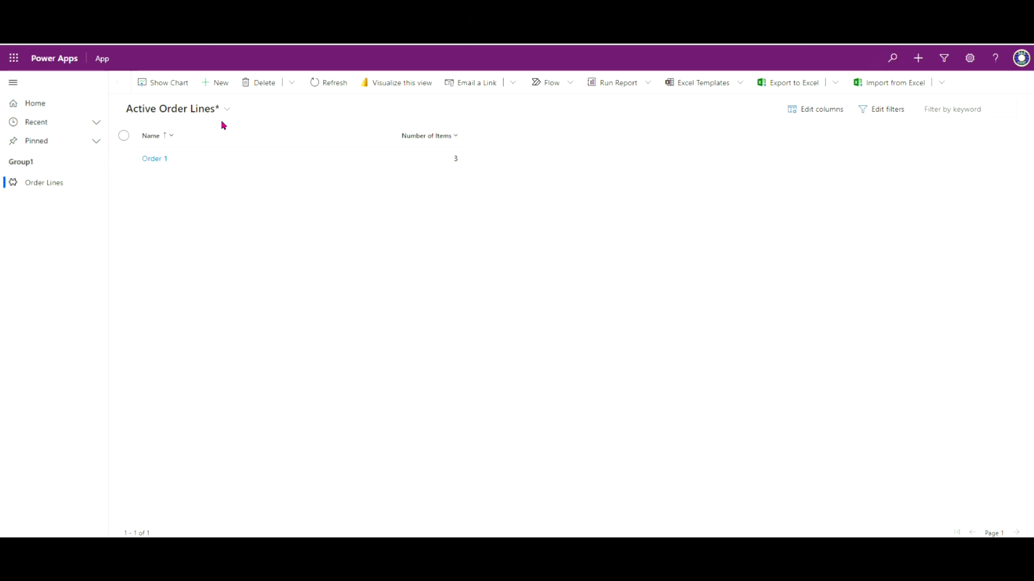
Create a new order line named "Order 2" with Number of Items left empty, then save and close it.
click(213, 84)
click(249, 166)
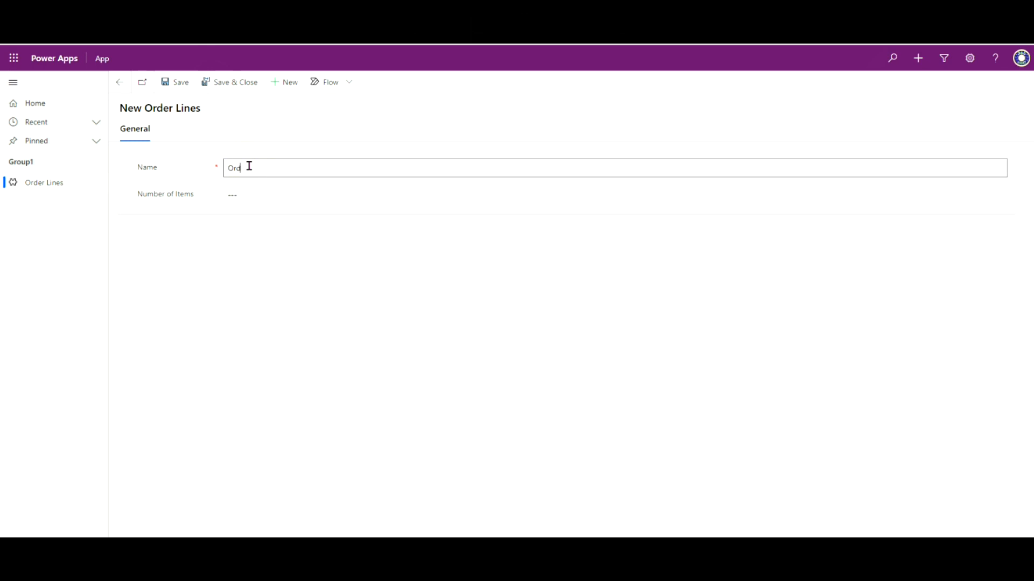
text(Order 2)
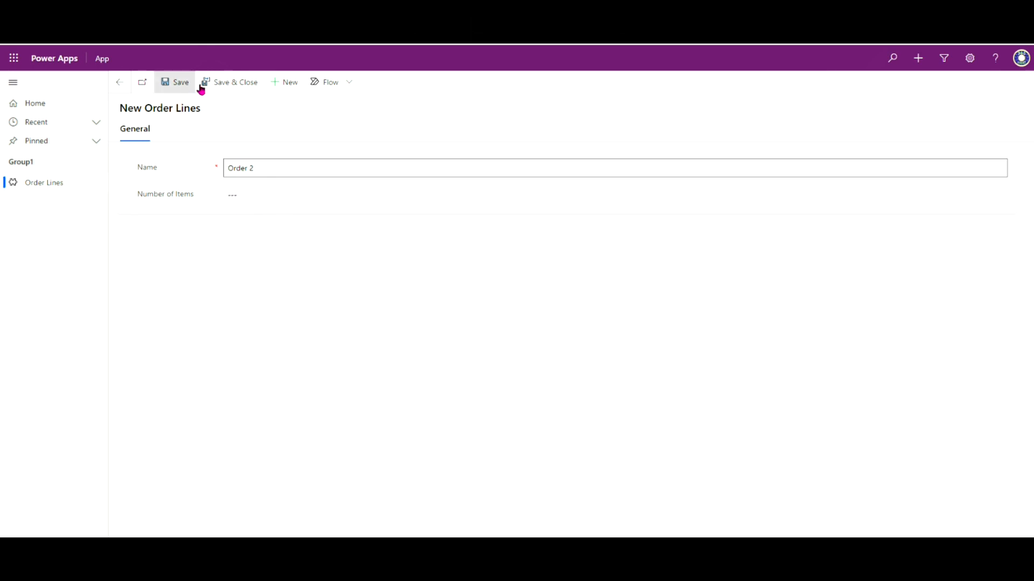
click(219, 82)
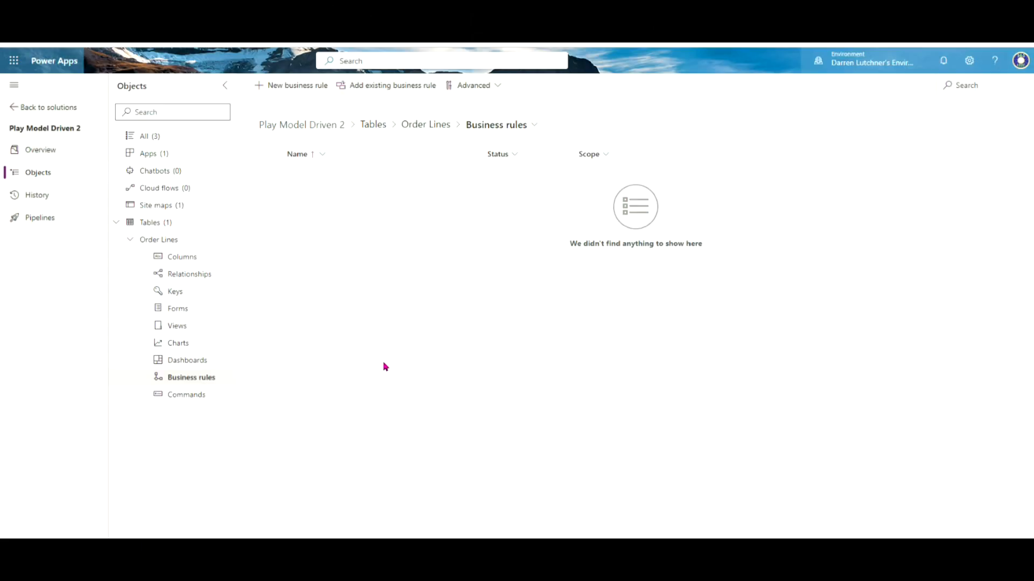
Examine the settings of the Number of Items column in the Order Lines table and close them without changes.
click(197, 262)
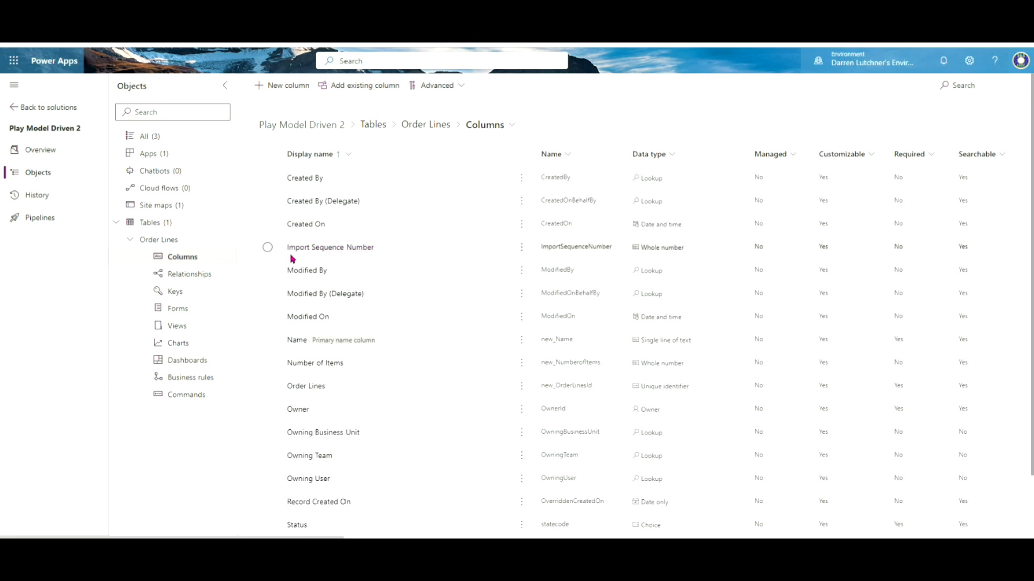
scroll(365, 395, down, 2)
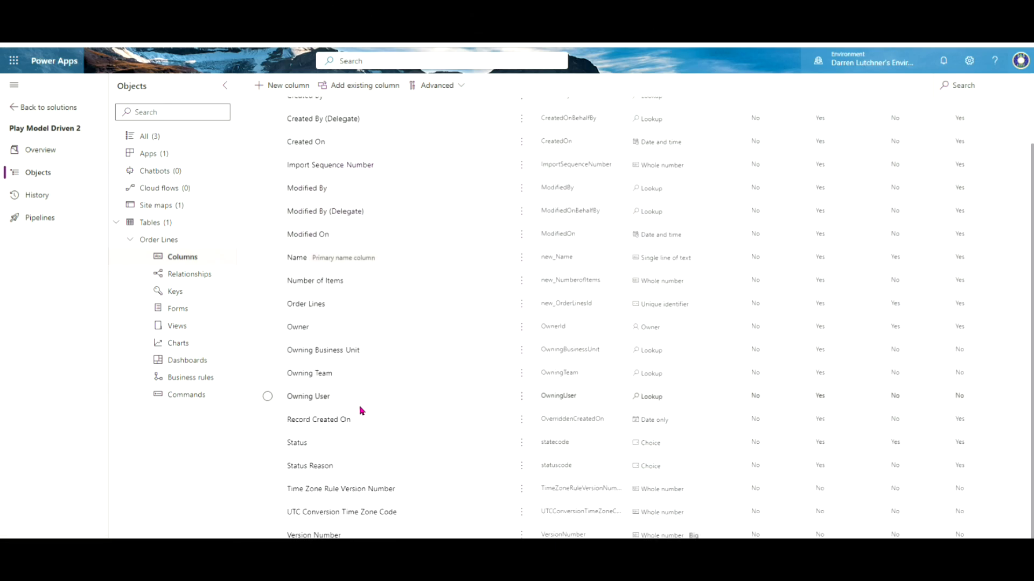
click(323, 280)
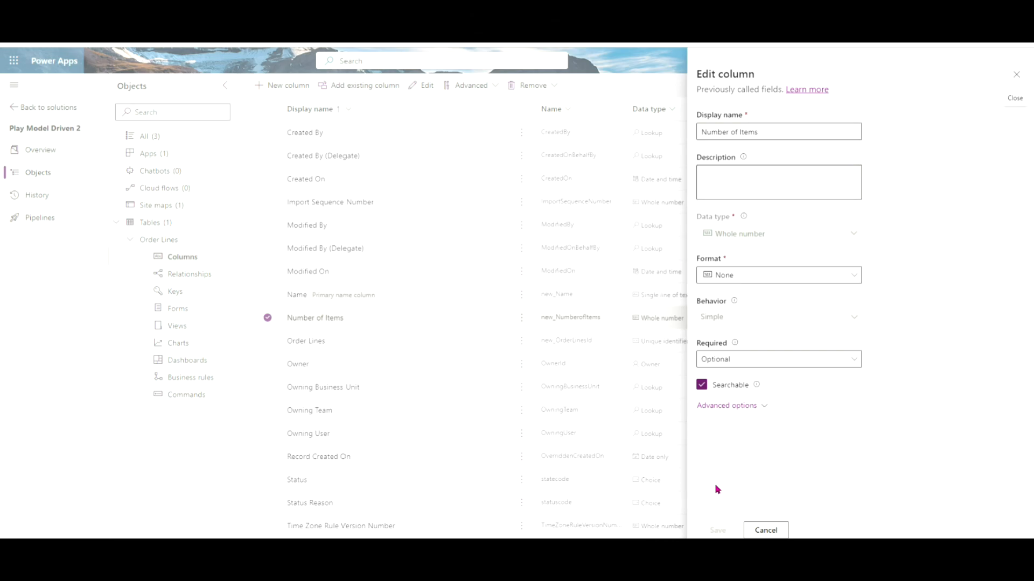
click(773, 532)
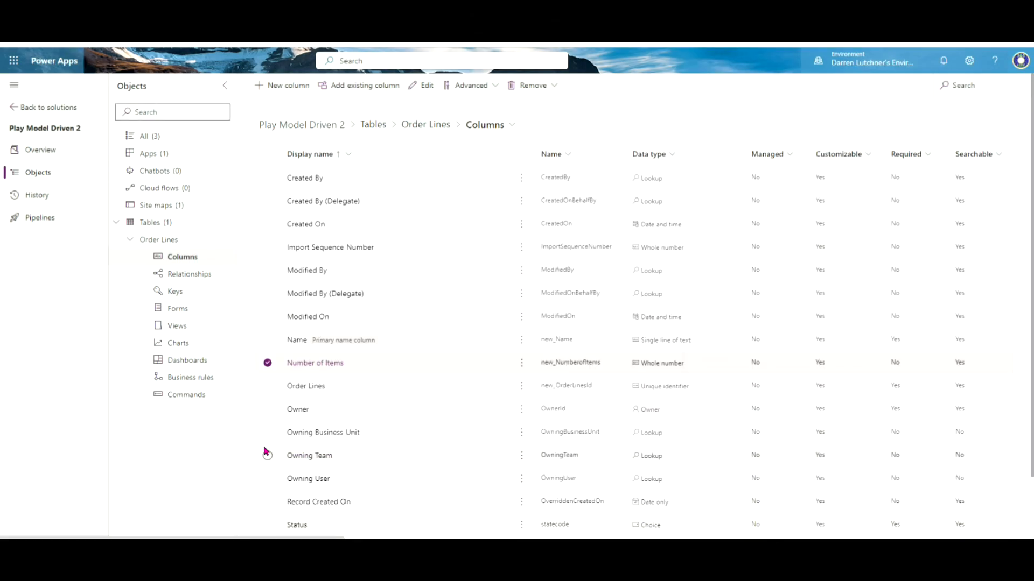
Create a new business rule for the Order Lines table and name it "Default Number of Items".
click(177, 382)
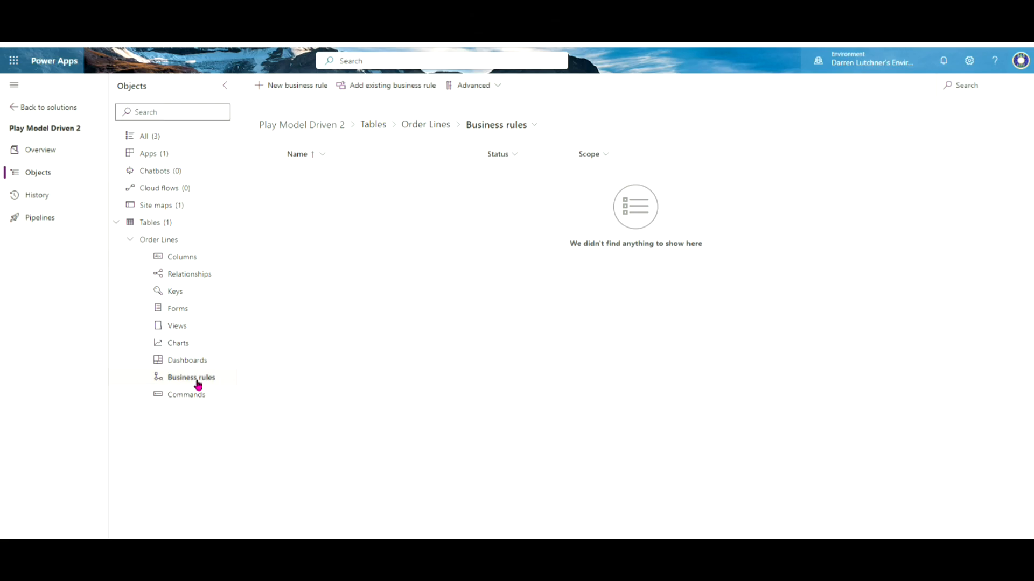
click(302, 91)
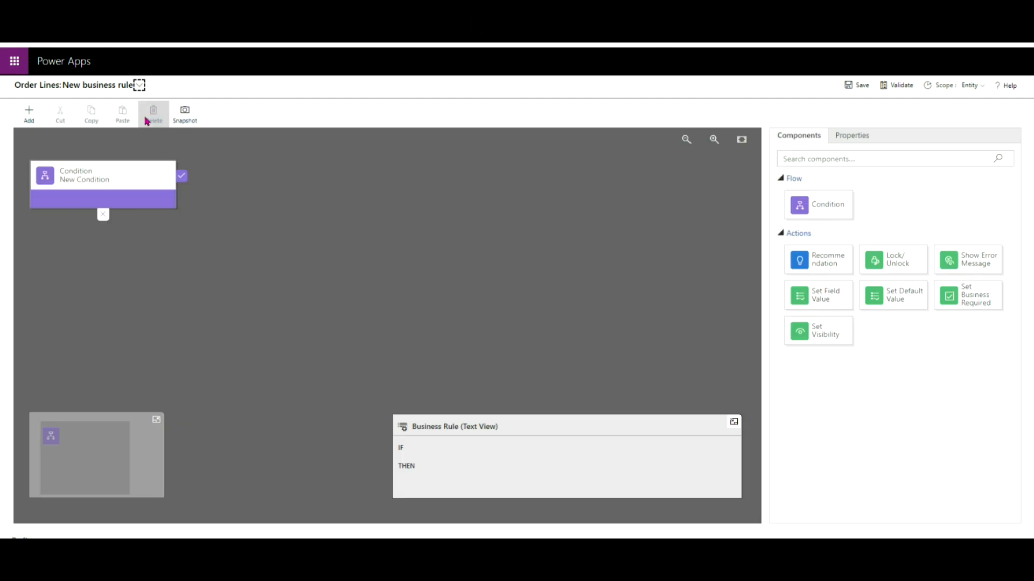
click(140, 86)
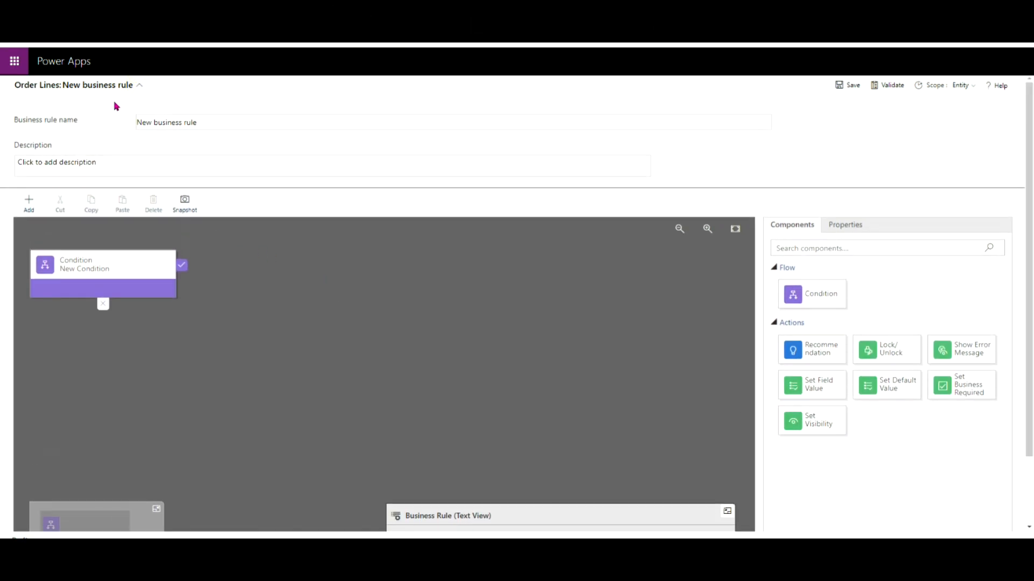
drag(204, 124, 116, 125)
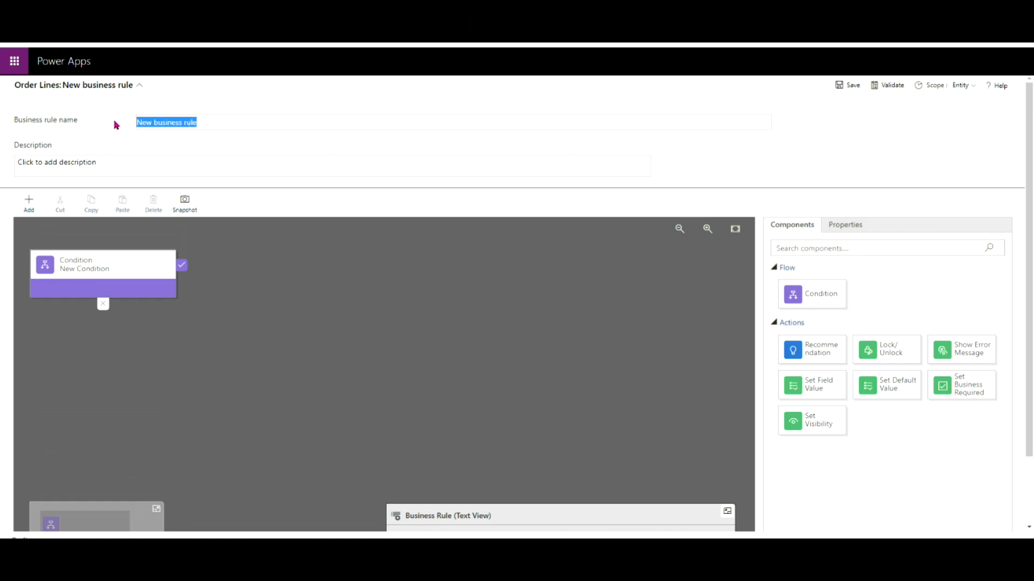
text(Default Number)
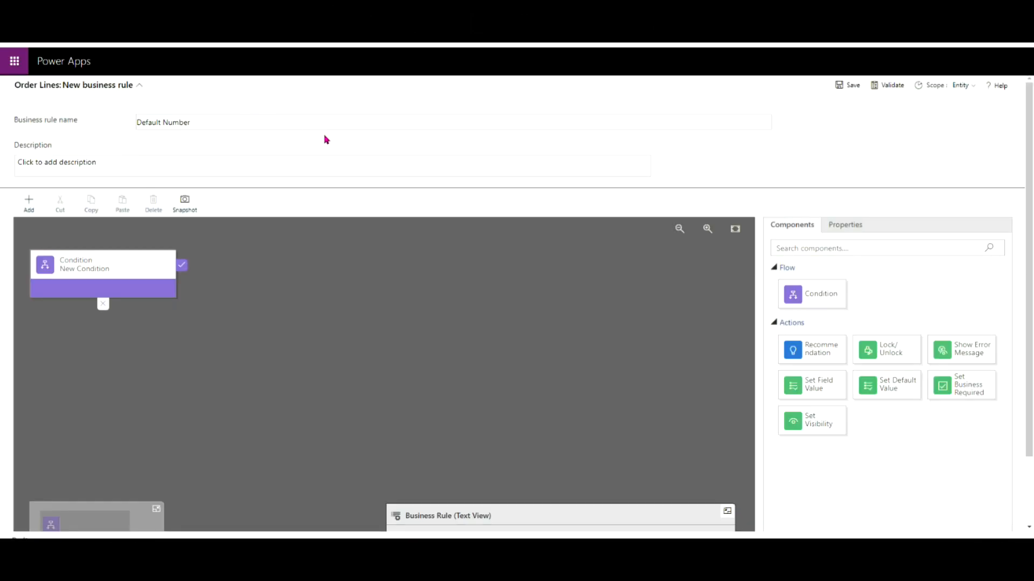
text(of Items t)
Change the display name of the rule's condition to "Record exists".
click(145, 269)
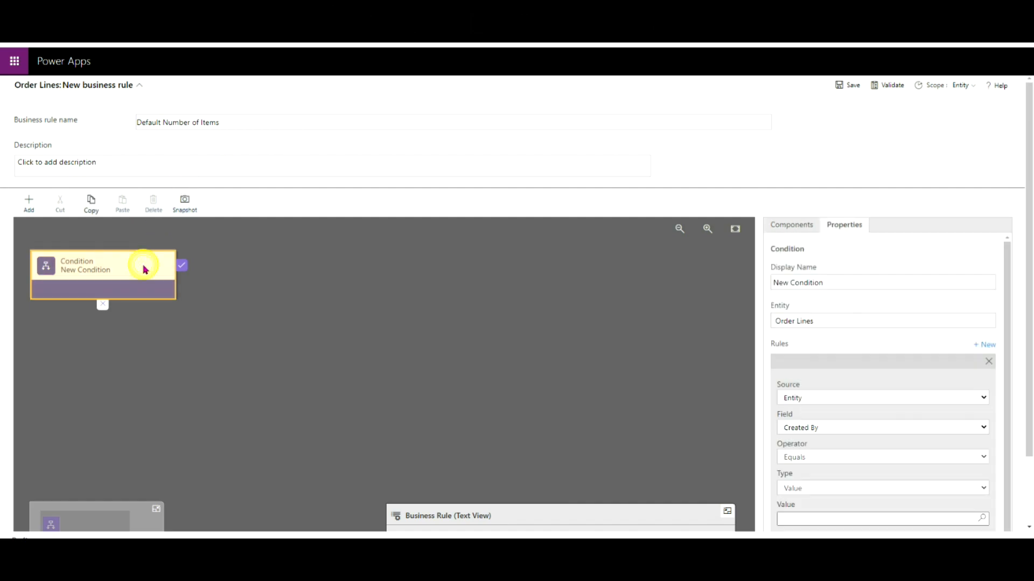
click(856, 281)
key(ctrl+a)
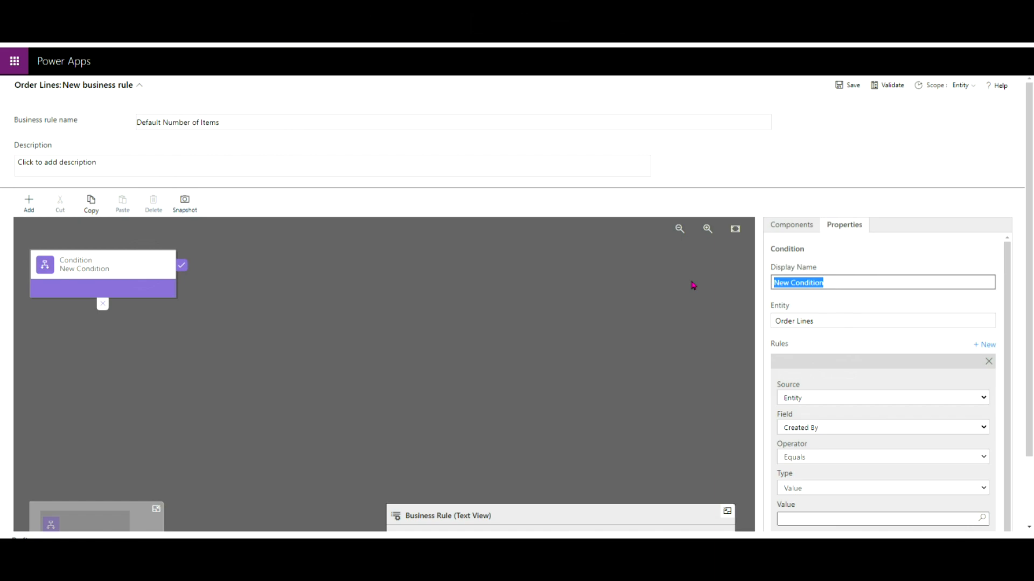
text(Record exists)
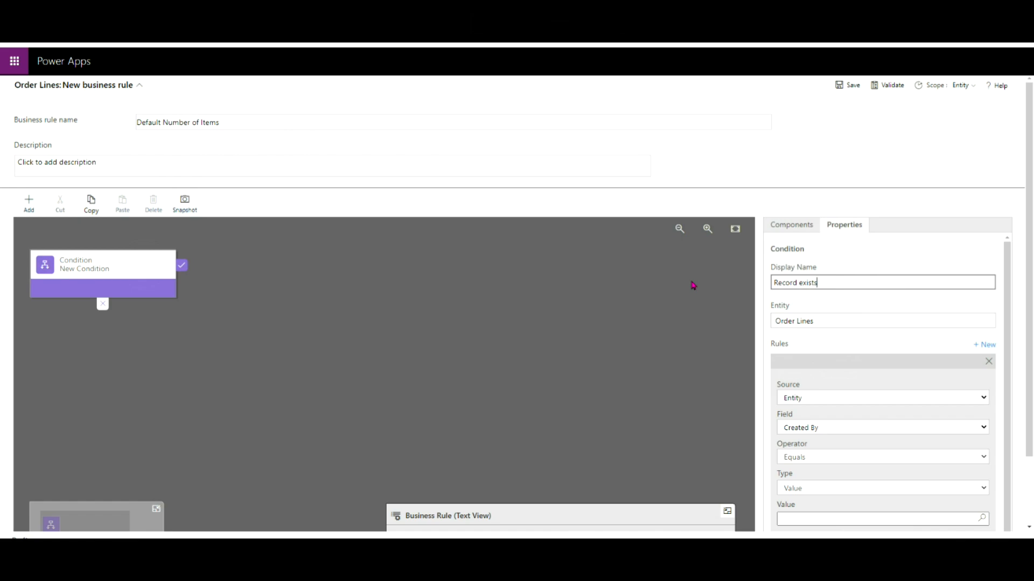
Set the condition's rule to the entity field Name with the operator Contains data, and apply the condition.
scroll(851, 379, down, 1)
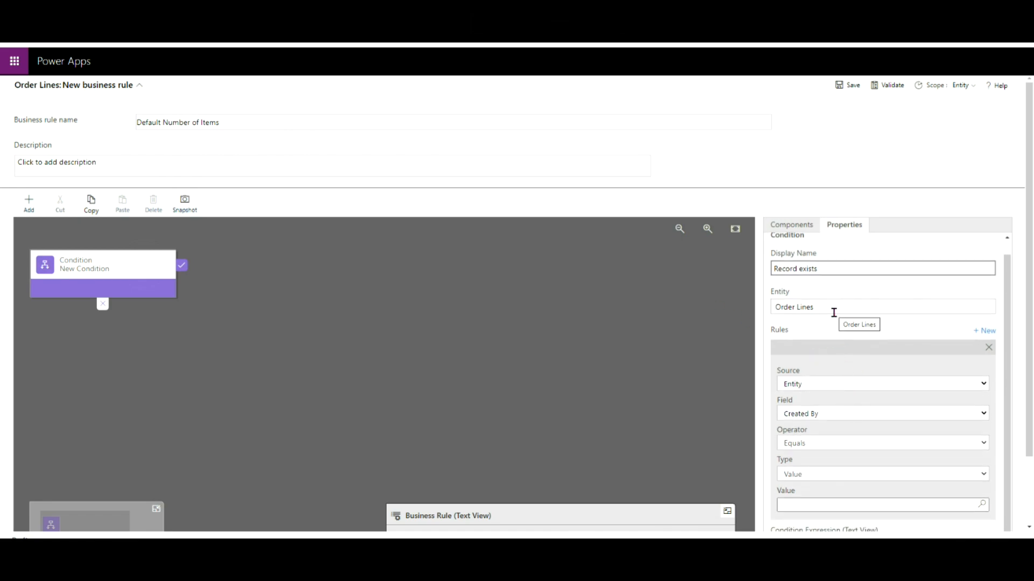
click(826, 386)
click(829, 385)
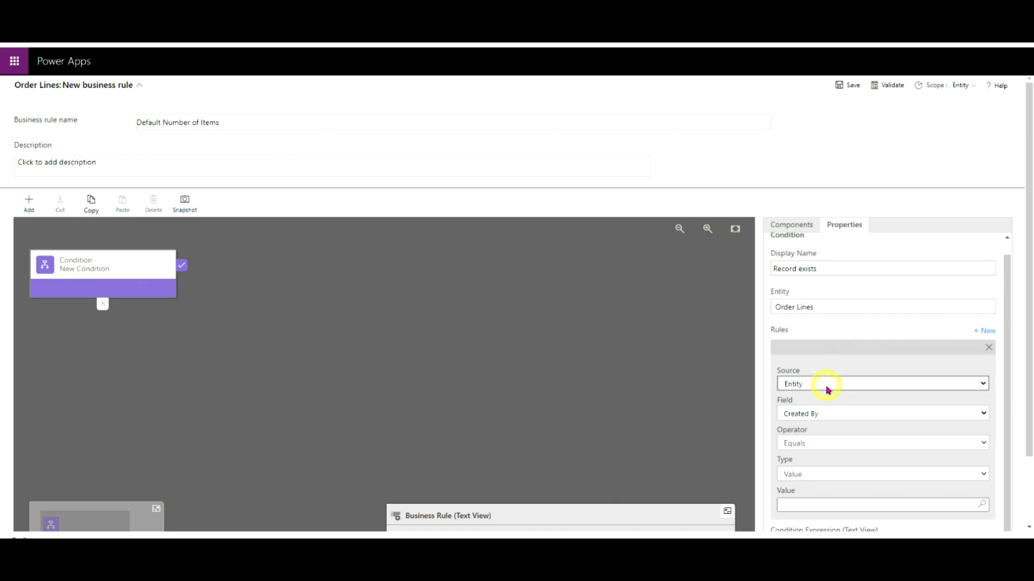
click(829, 417)
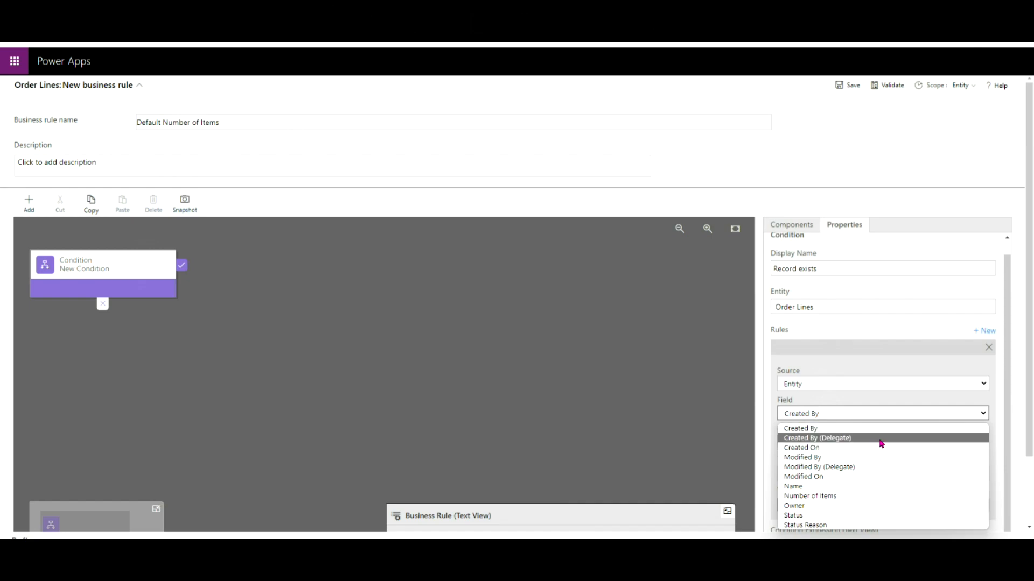
click(863, 487)
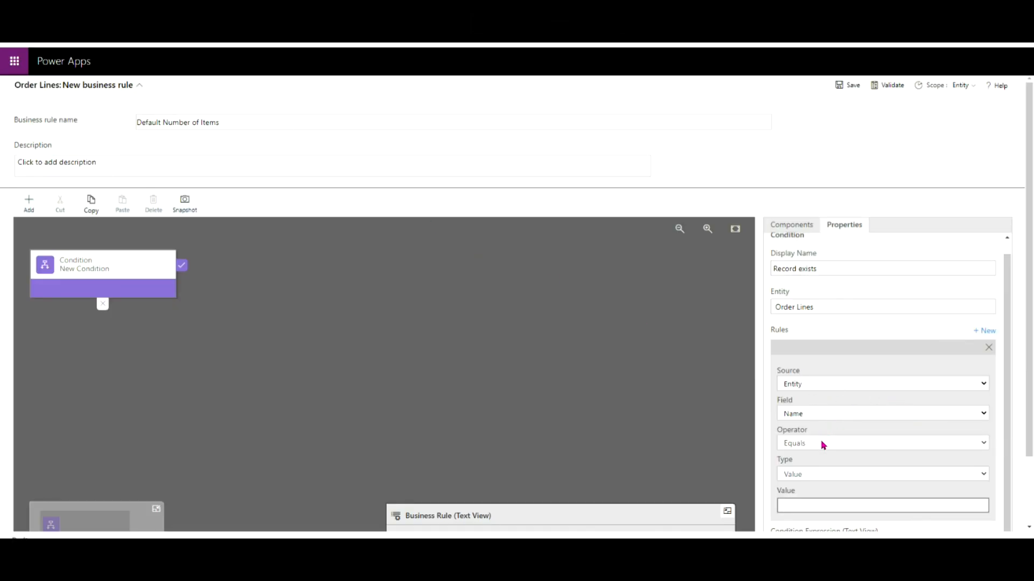
click(823, 444)
click(822, 428)
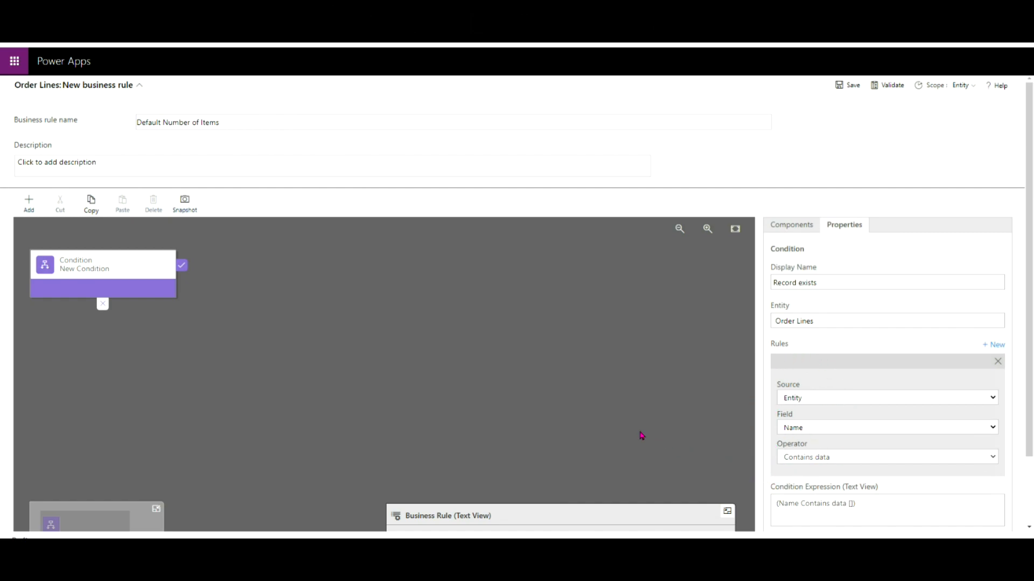
click(151, 279)
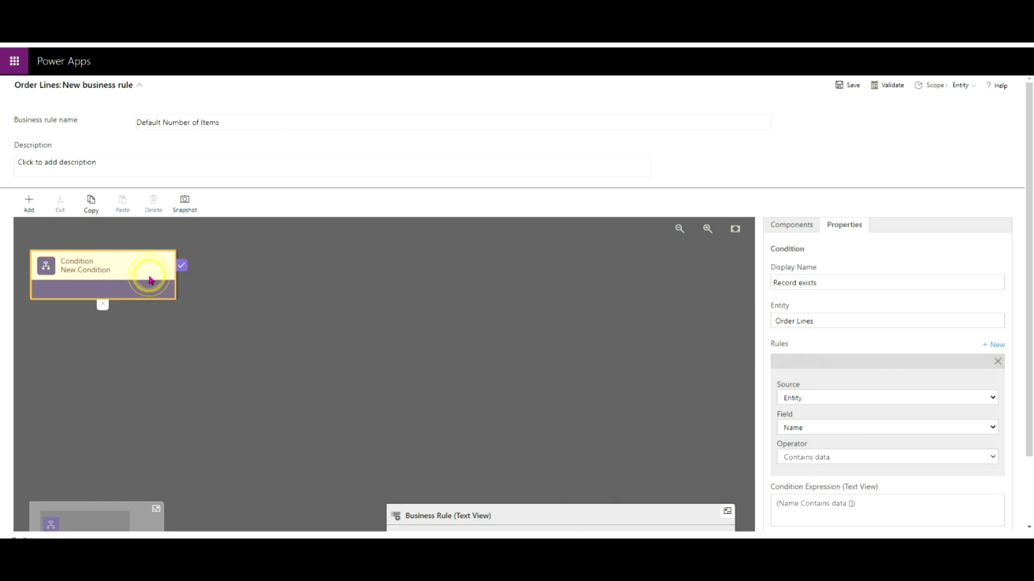
scroll(849, 370, down, 2)
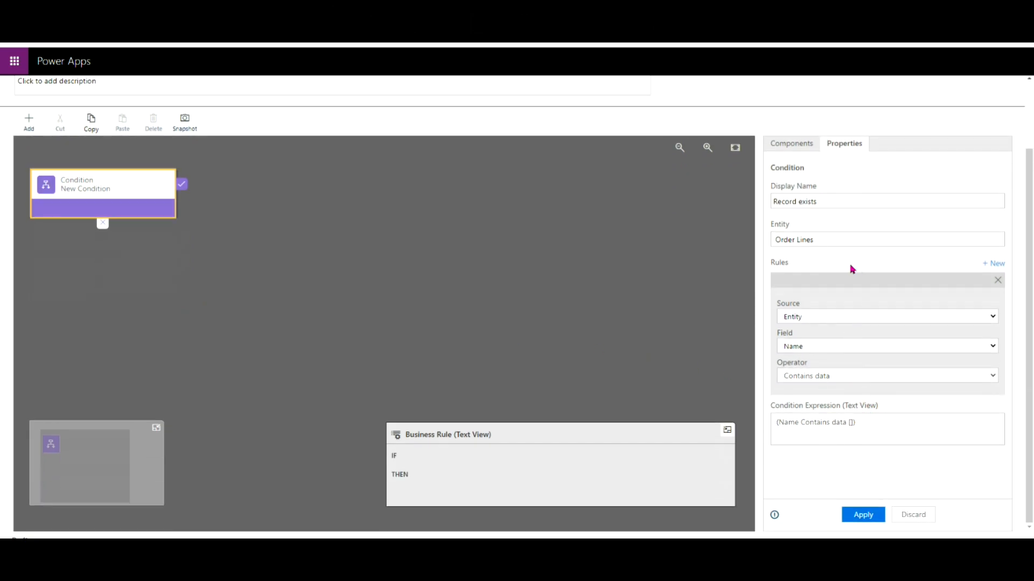
scroll(913, 384, up, 2)
scroll(913, 383, down, 2)
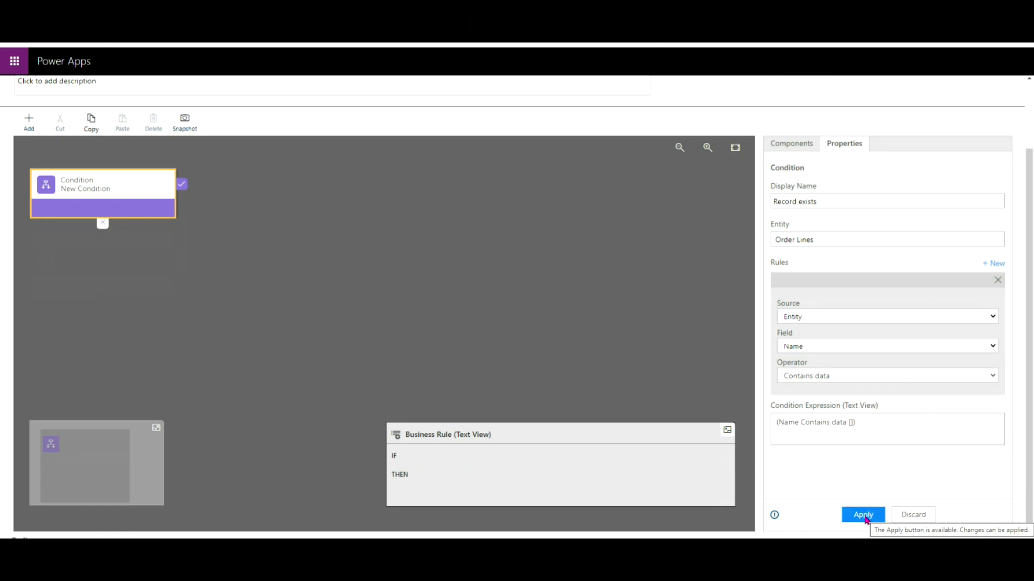
click(863, 517)
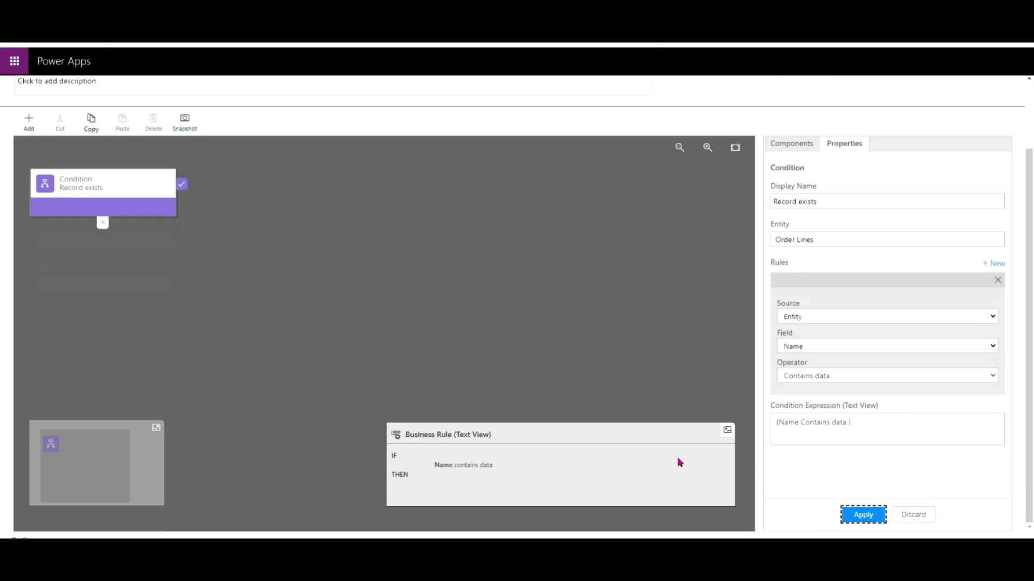
click(863, 515)
scroll(115, 186, up, 2)
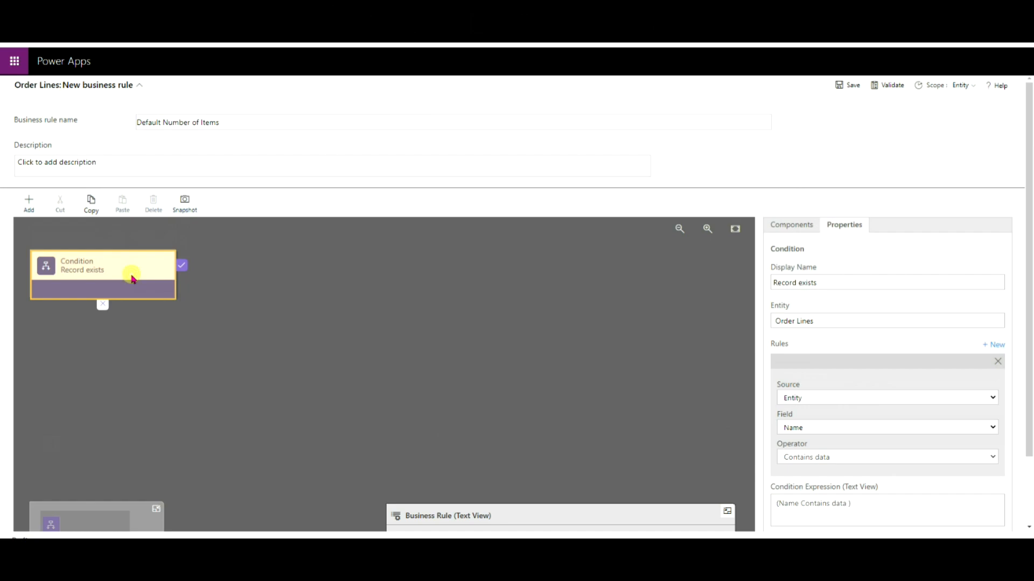
Add a Set Default Value action to the condition's true branch with the display name "Make value 1".
click(30, 206)
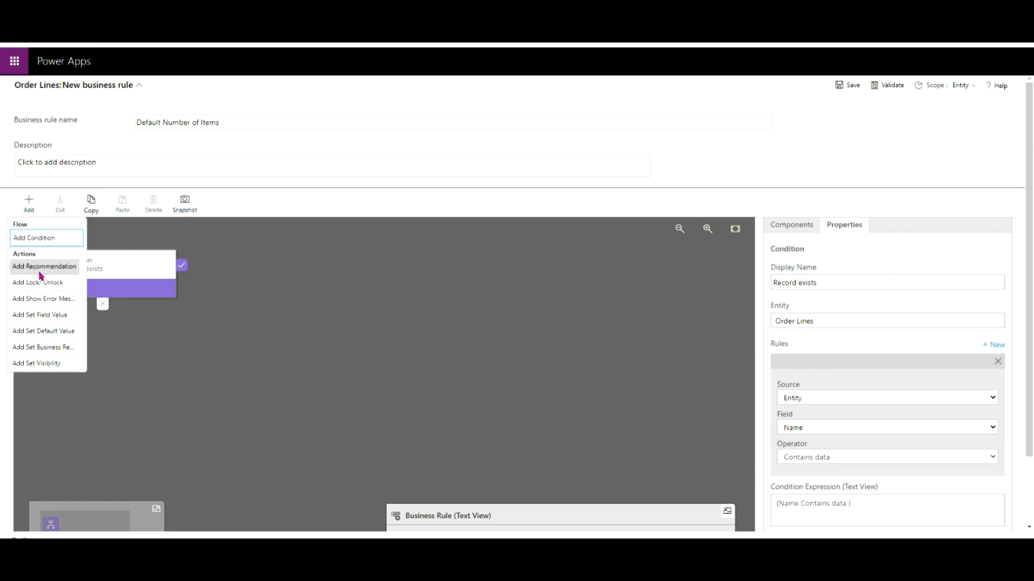
click(39, 335)
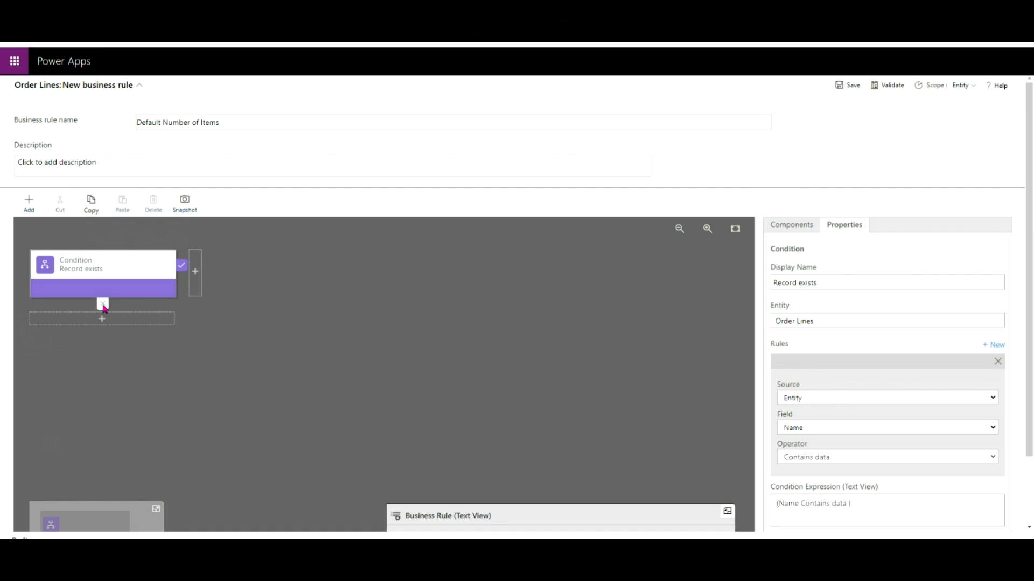
click(196, 275)
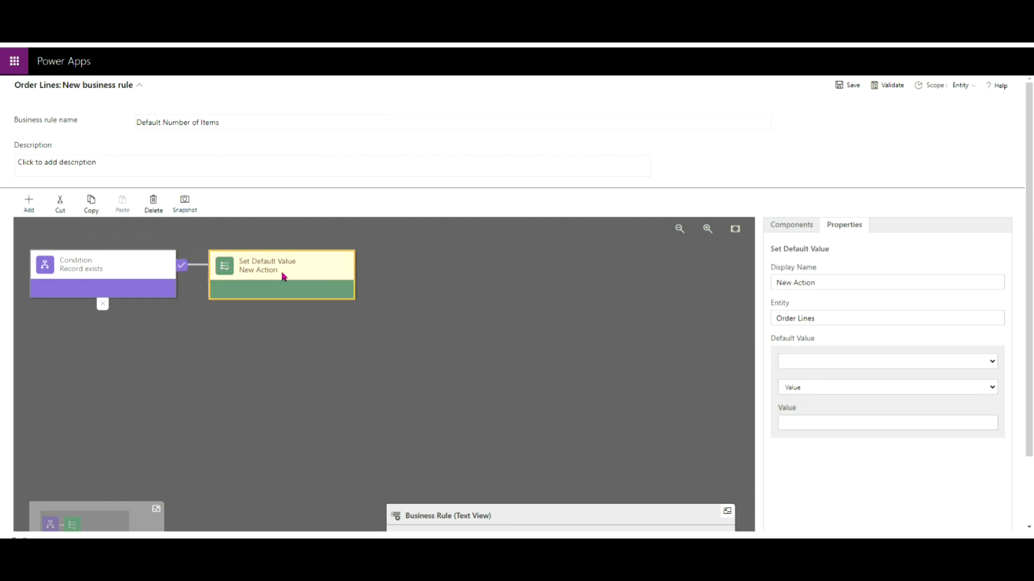
click(855, 285)
drag(822, 281, 721, 278)
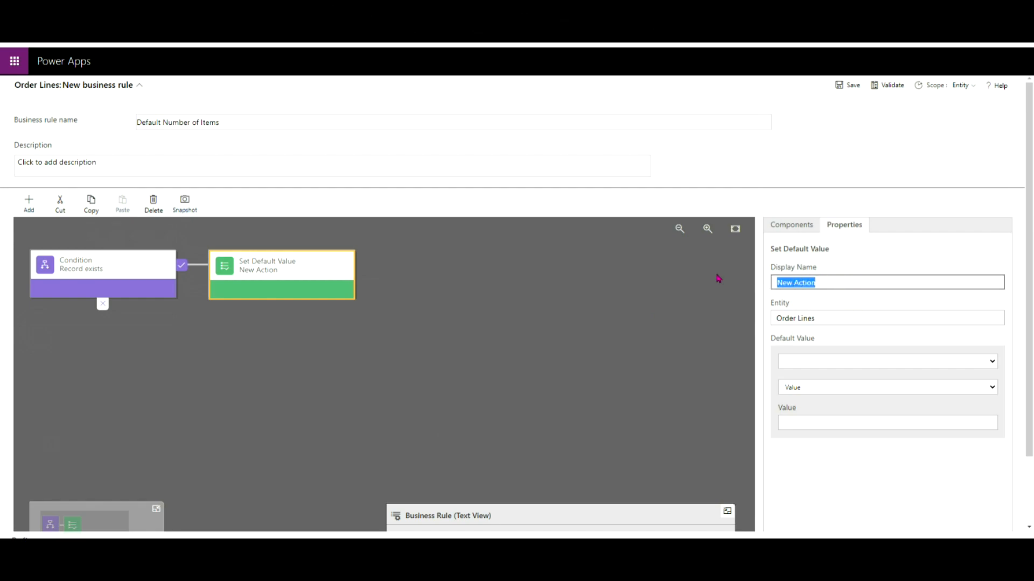
text(Make value 1)
Set the action's default value for Number of Items to 1, apply it and save the business rule.
click(828, 362)
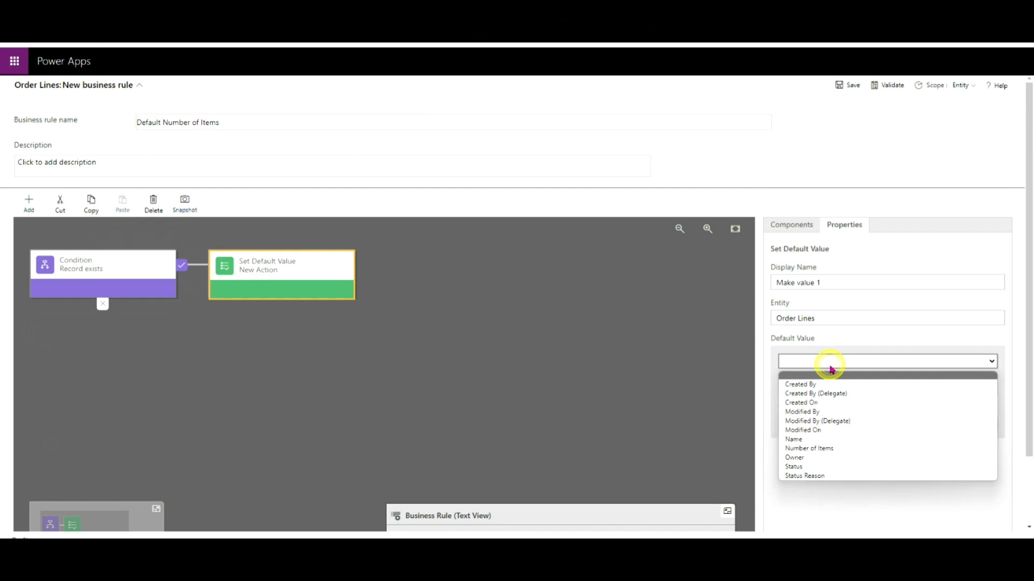
click(832, 453)
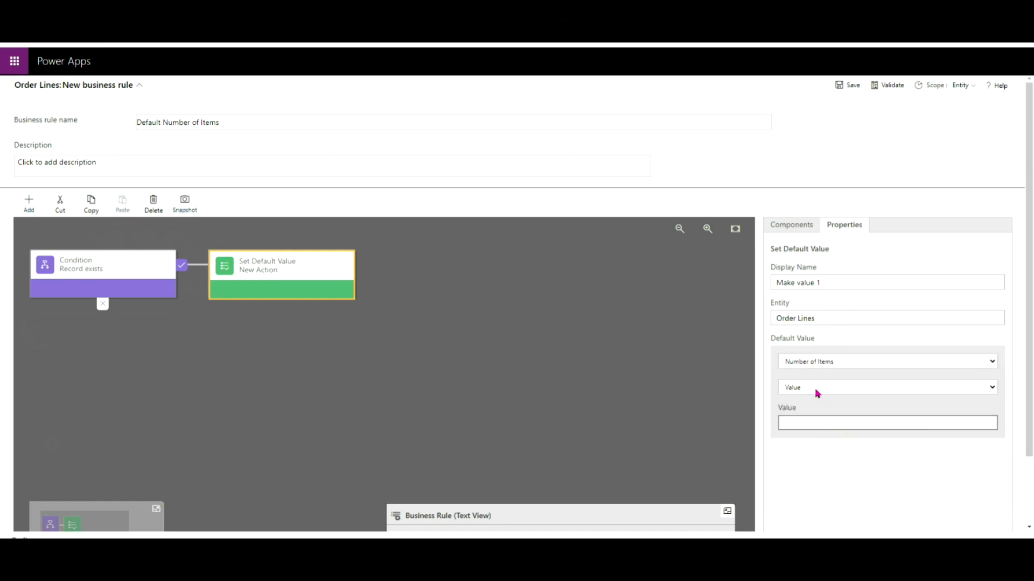
click(810, 422)
text(1)
scroll(841, 450, down, 2)
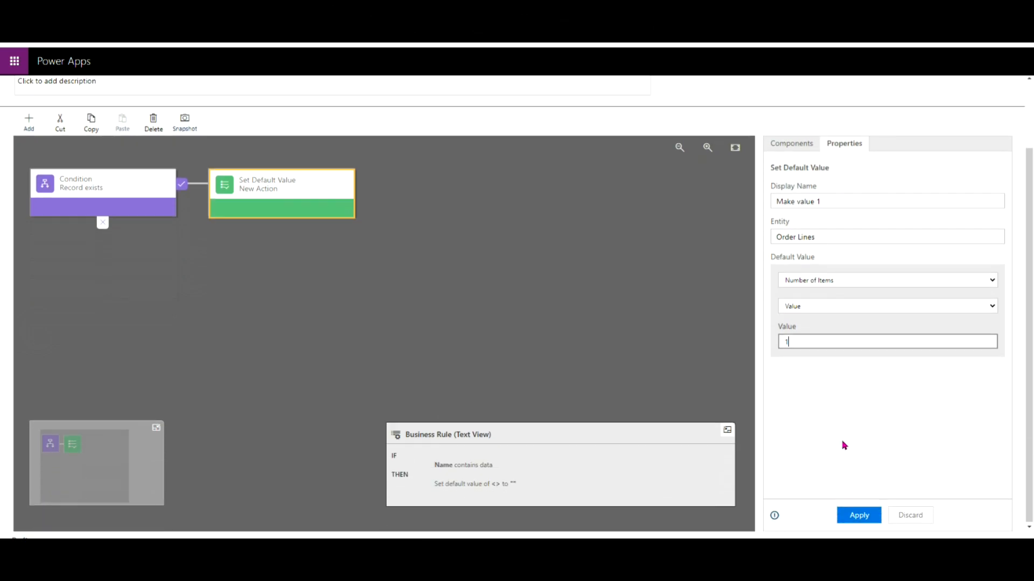
click(856, 515)
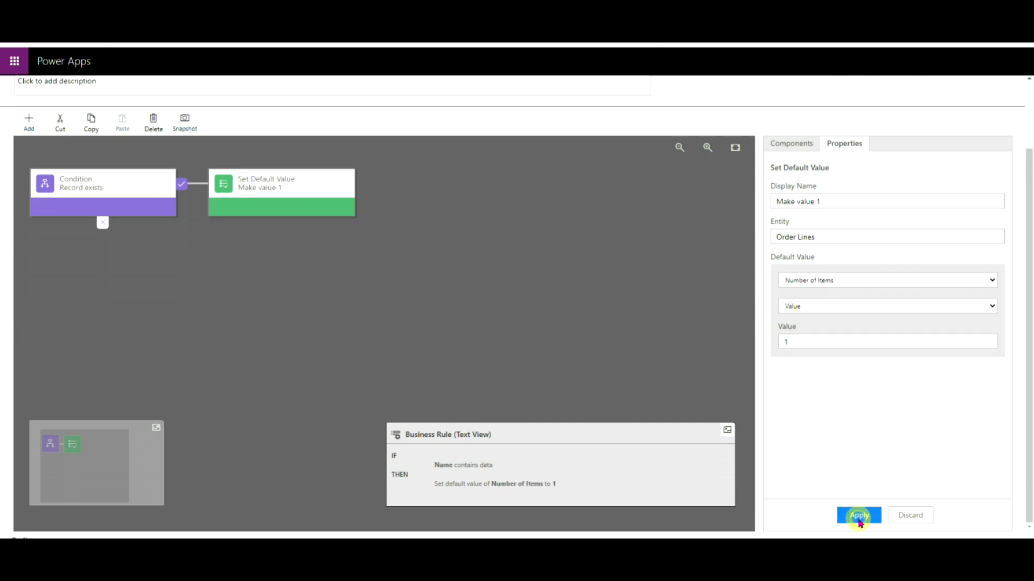
scroll(679, 307, up, 2)
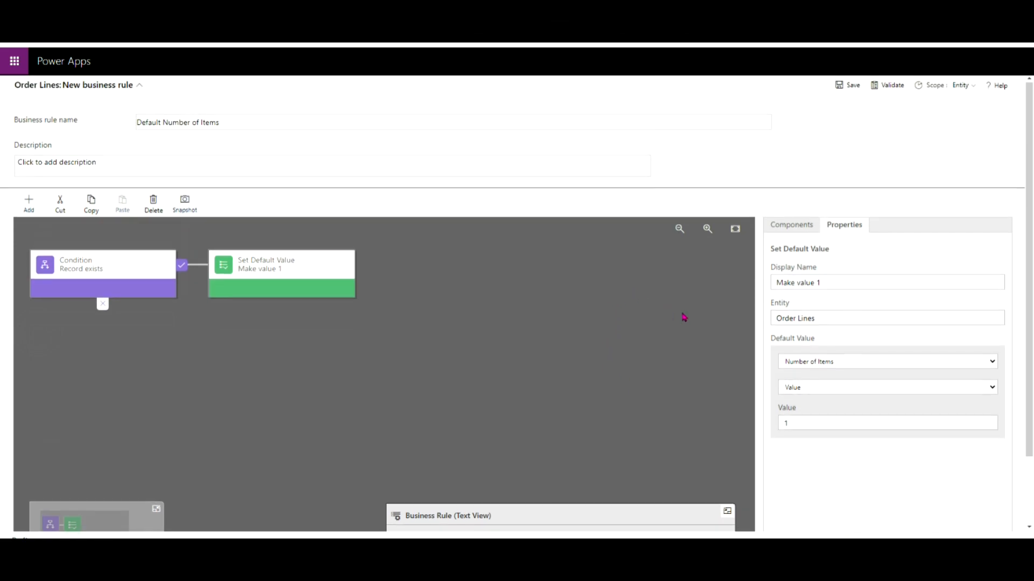
click(849, 91)
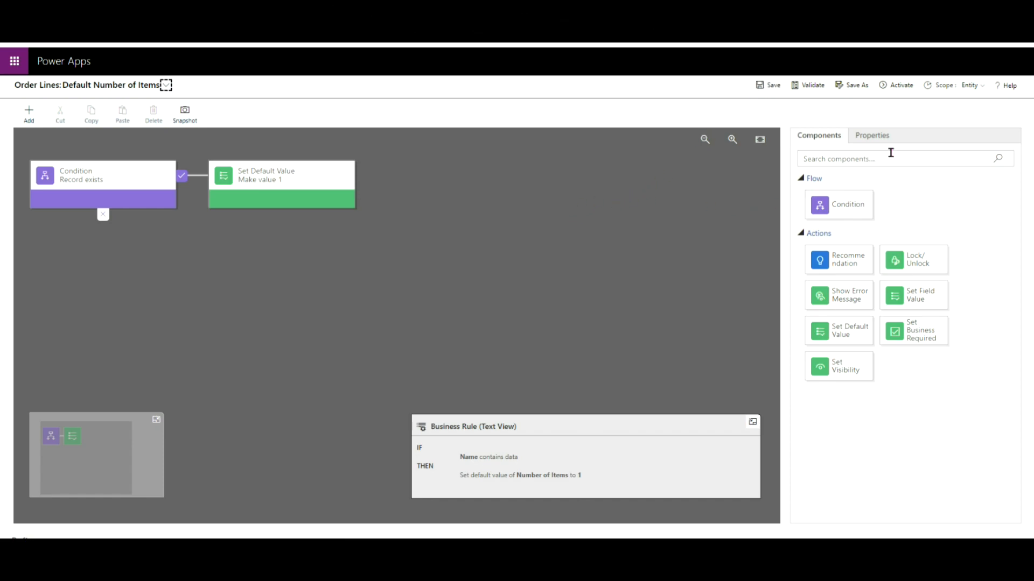
Activate the Default Number of Items business rule and reload the Active Order Lines view in the app.
click(902, 86)
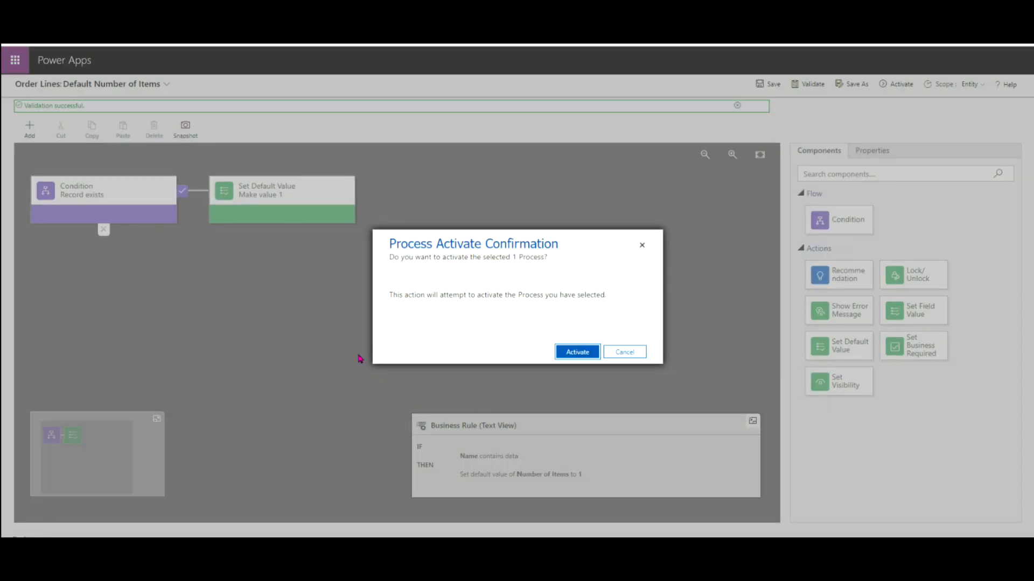
click(577, 352)
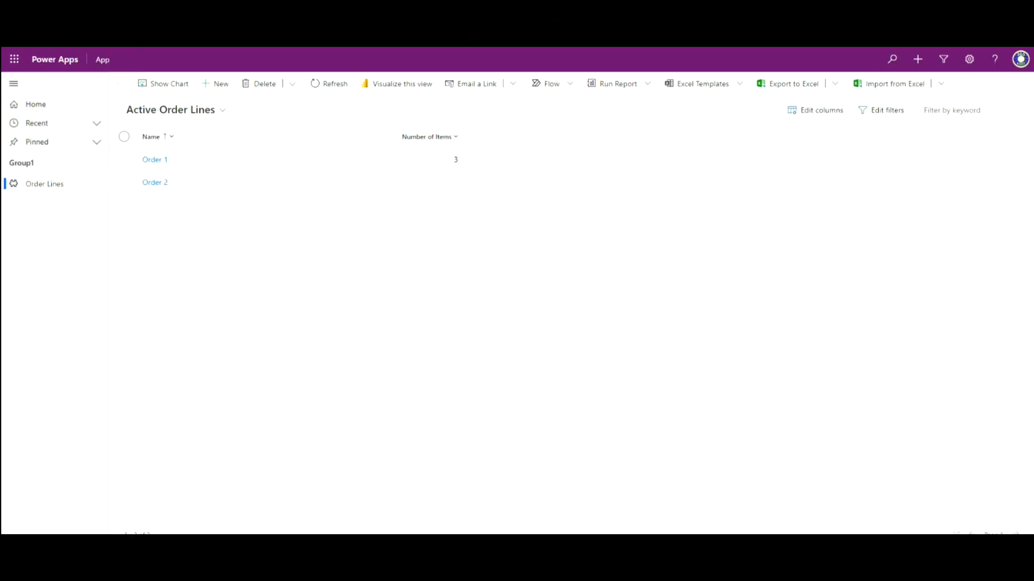
key(F5)
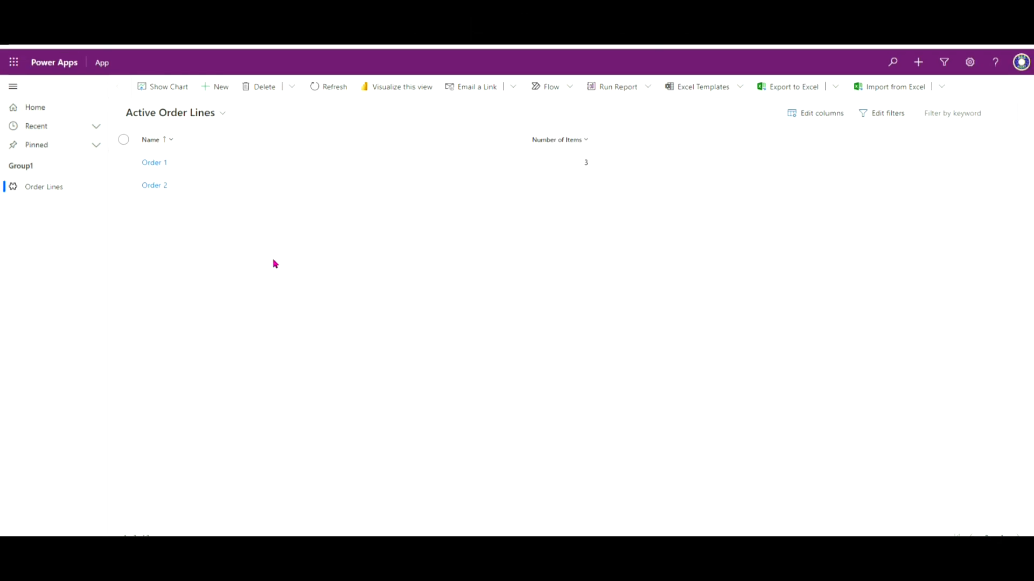
Create an order line named "Order 3" with Number of Items at 1, and save and close it.
click(224, 90)
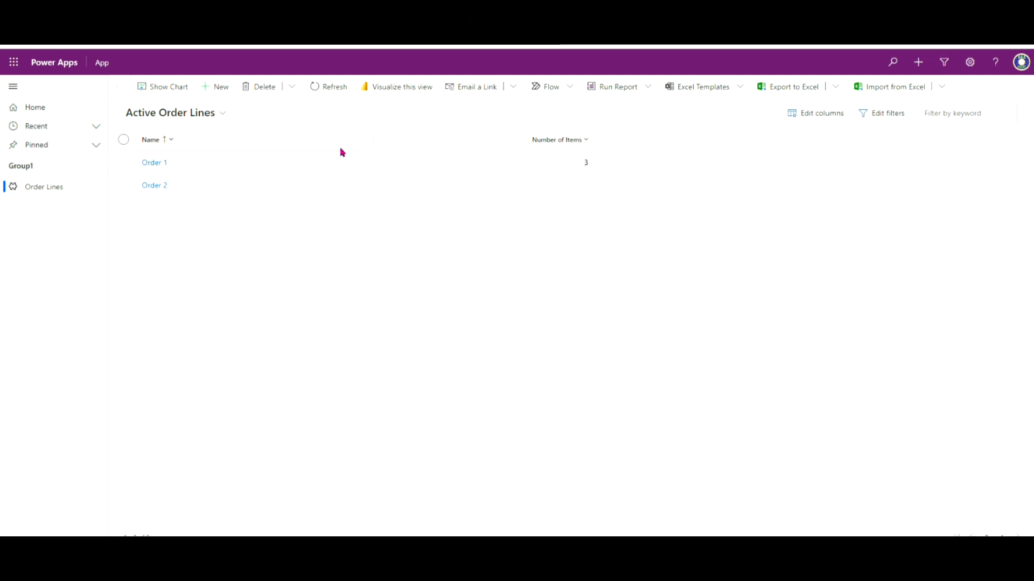
click(221, 96)
click(267, 173)
text(Order 3)
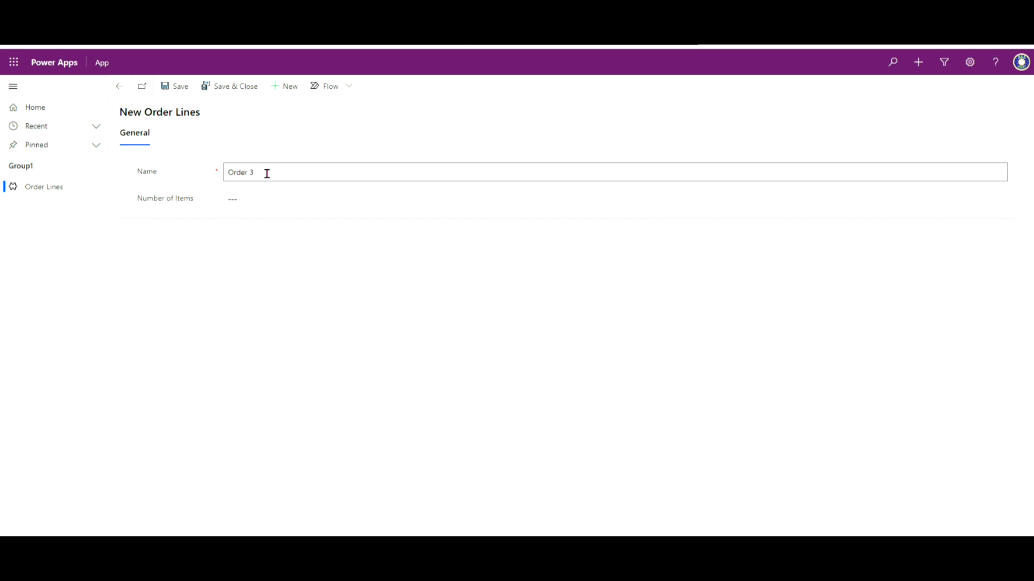
key(Tab)
text(1)
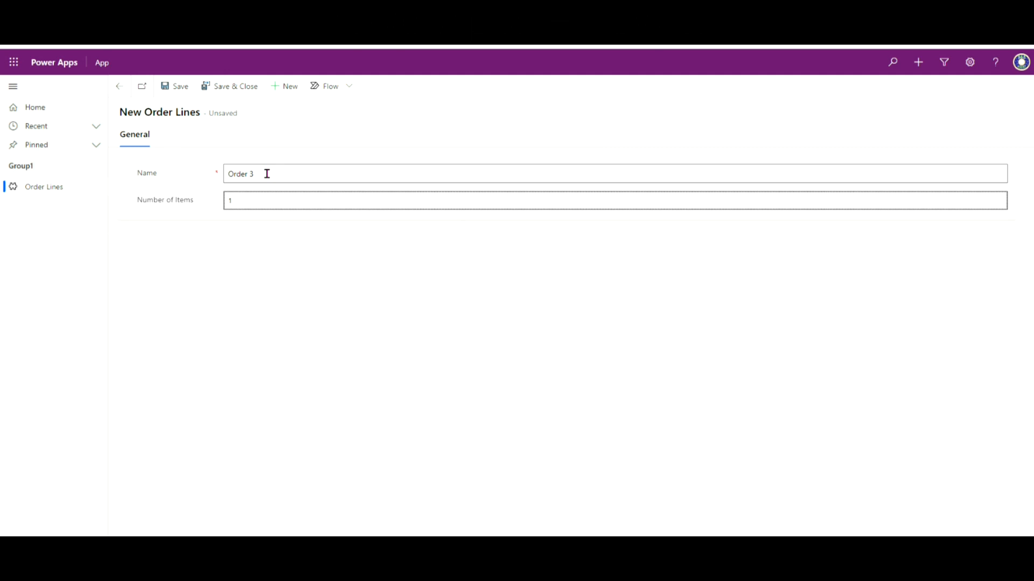
click(234, 87)
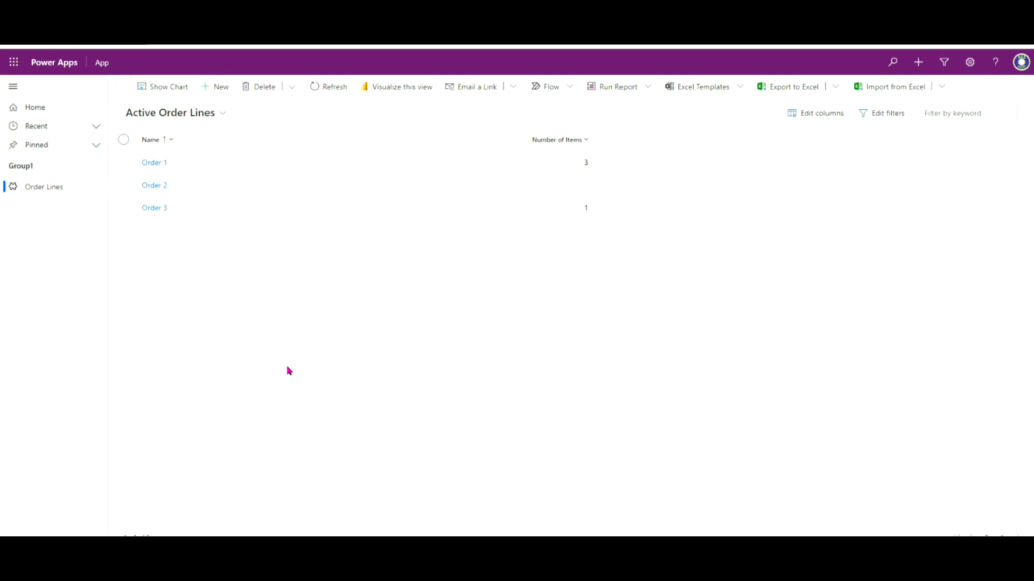
Add another order line named "Order 4`" with Number of Items at 1, and save and close it.
click(217, 87)
click(278, 174)
text(Order 4)
key(Tab)
text(1)
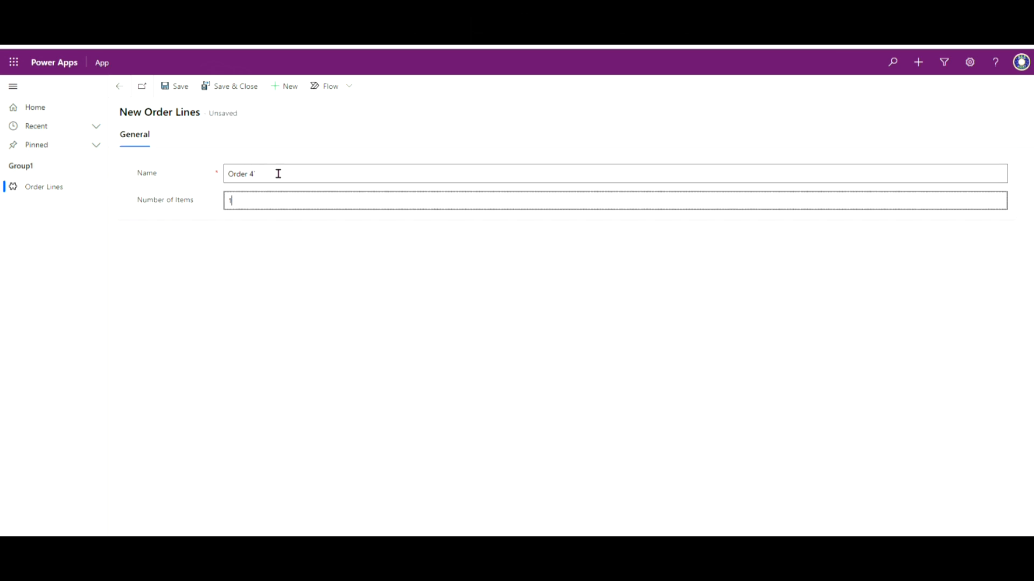
click(234, 88)
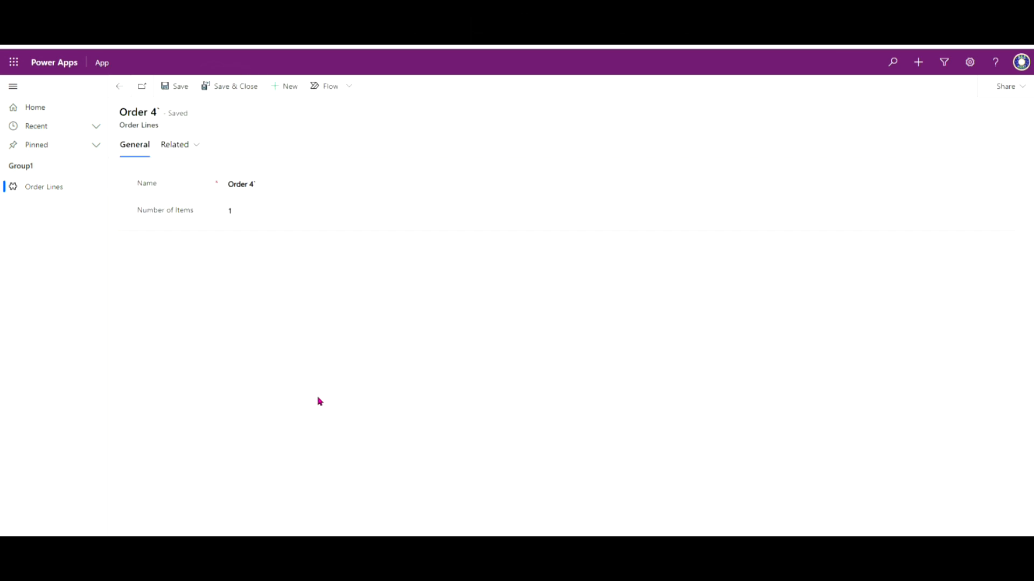